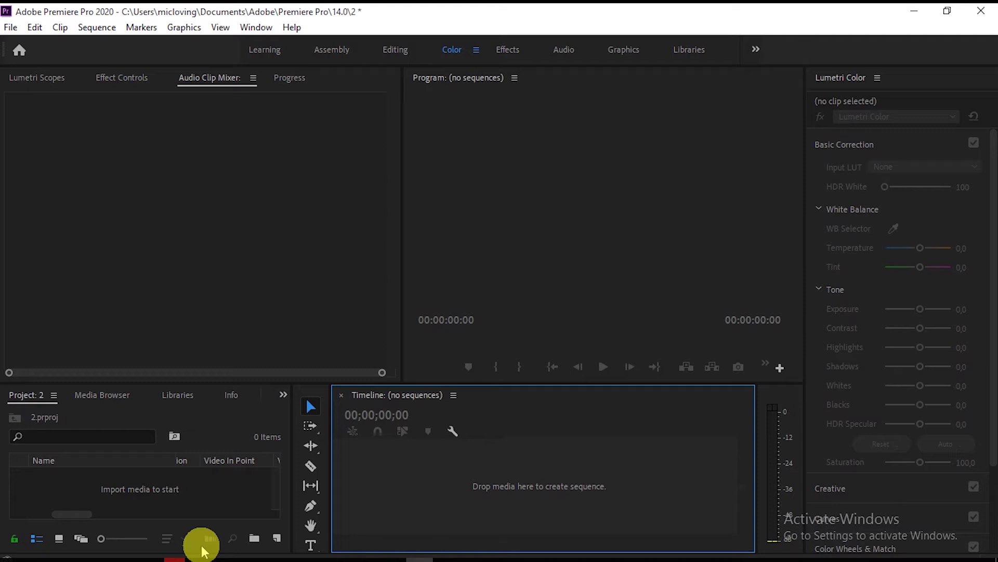
- Drag MVI_4460 from New folder in File Explorer onto Premiere Pro to import it
mouse_move(151, 551)
click(120, 556)
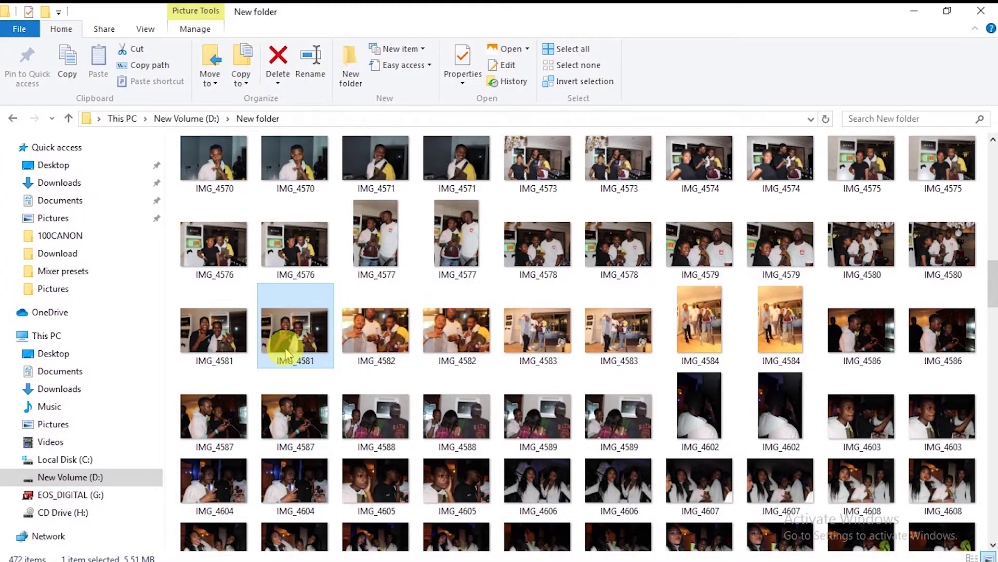
scroll(385, 427, down, 5)
click(404, 444)
scroll(404, 443, down, 4)
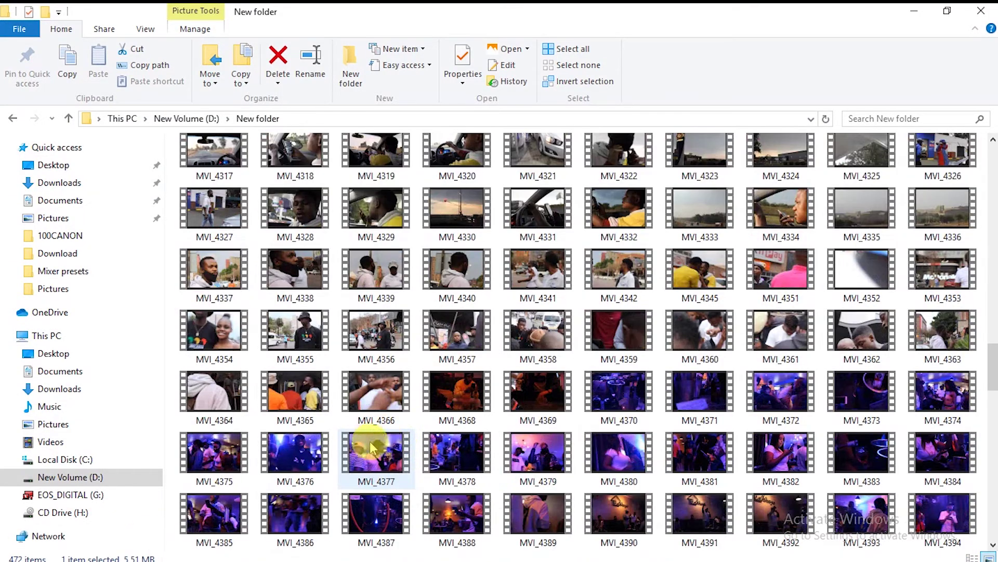
scroll(374, 431, down, 2)
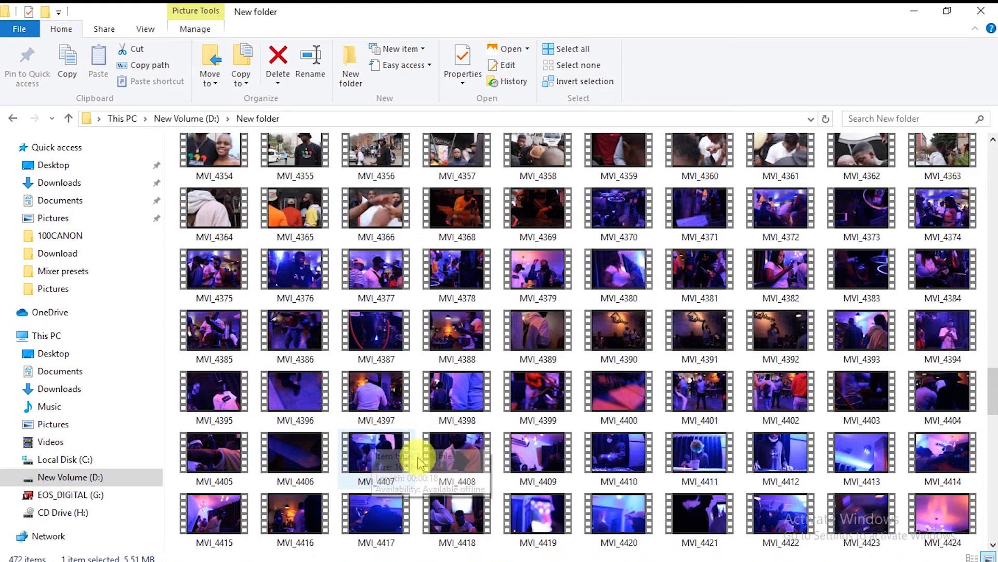
scroll(520, 458, down, 6)
drag(624, 420, 417, 481)
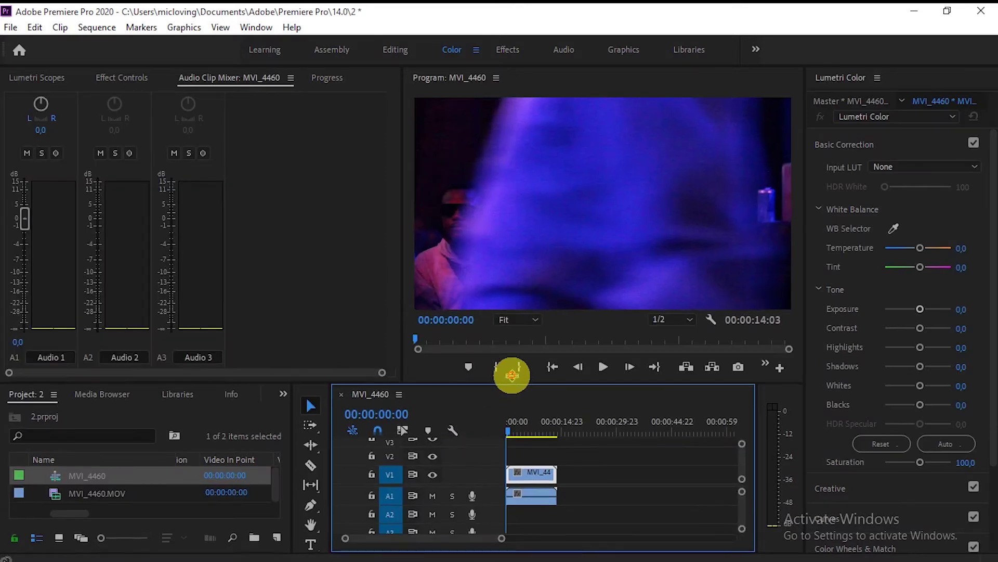
- Enlarge the track area and create a 1920×1080 Adjustment Layer in the project bin
drag(512, 374, 515, 338)
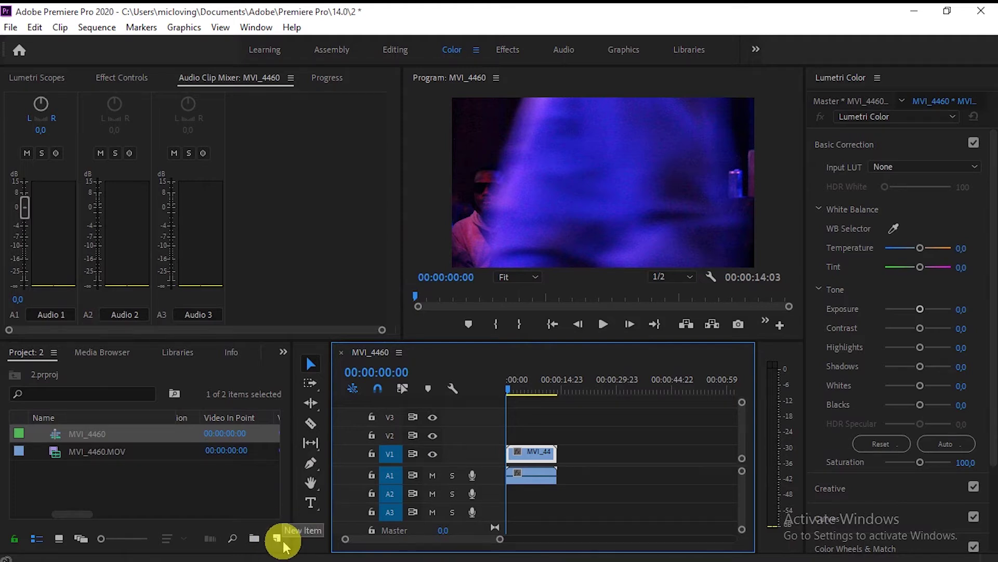
click(284, 543)
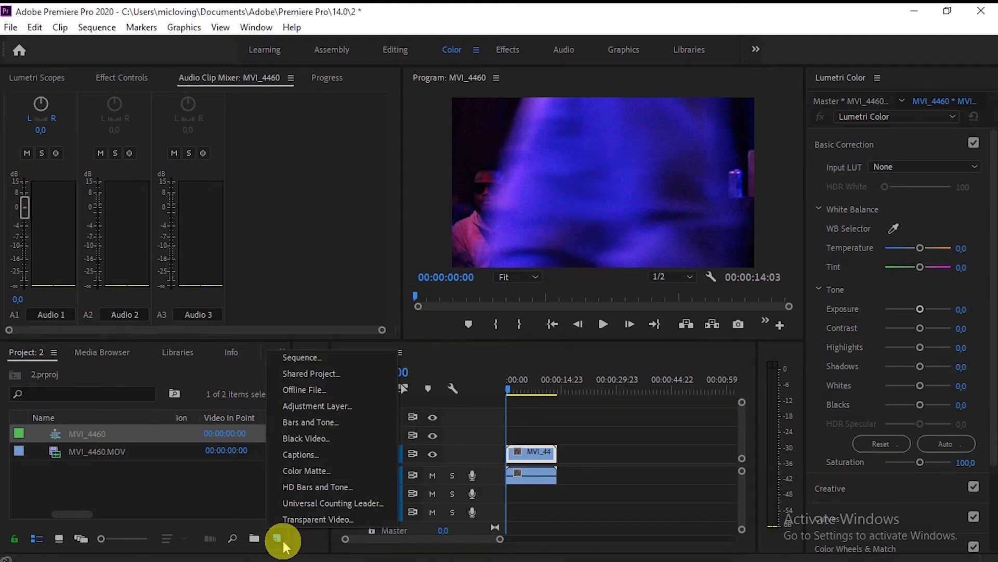
click(329, 410)
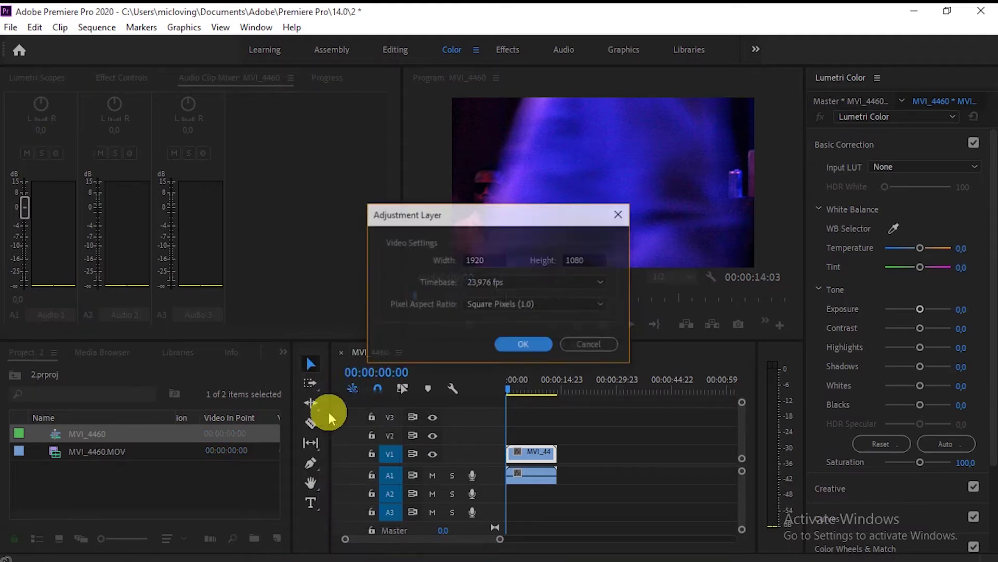
click(520, 345)
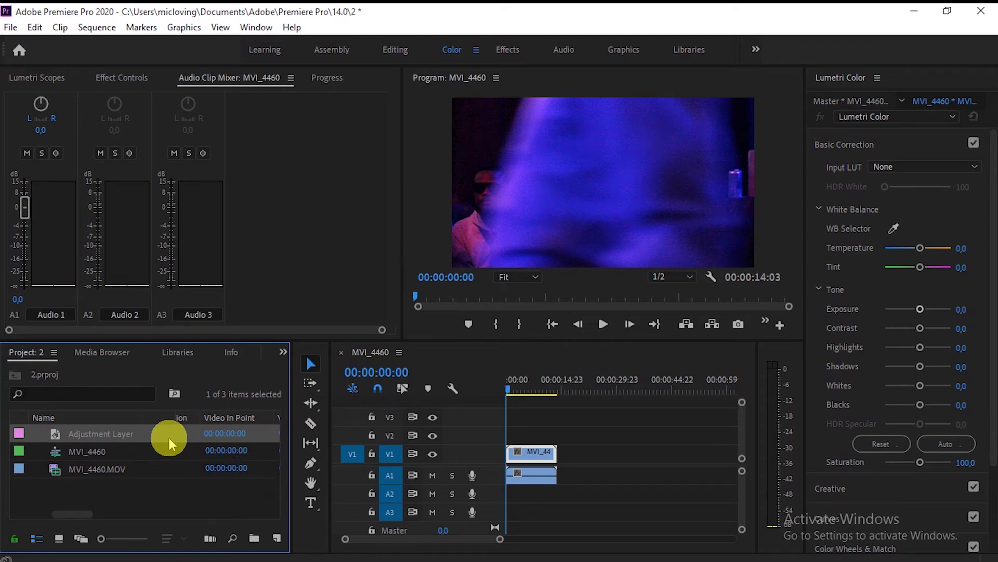
- Put the Adjustment Layer on V2 above MVI_4460, select it, and move the playhead to 00:00:04:05
click(201, 440)
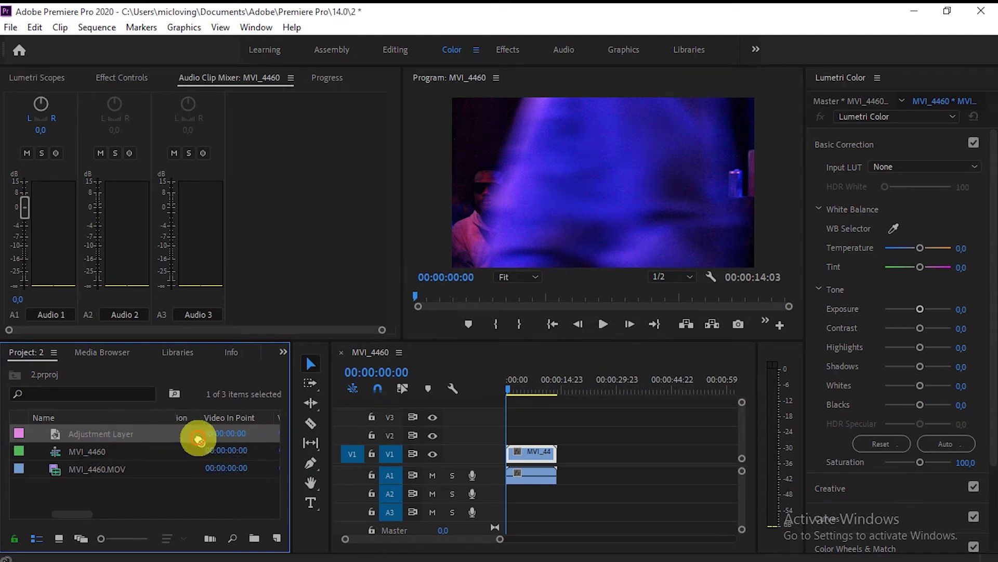
drag(201, 440, 558, 440)
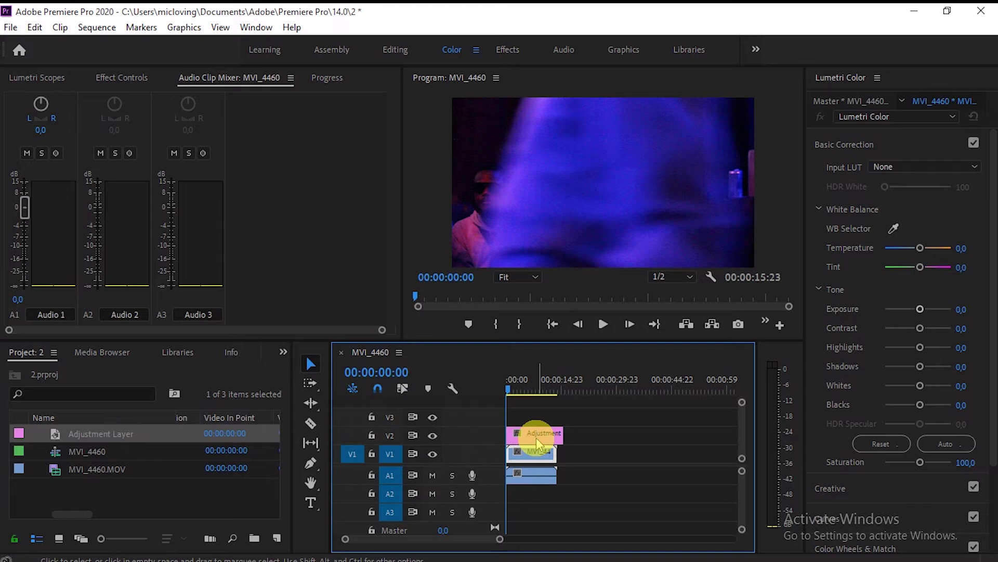
click(541, 438)
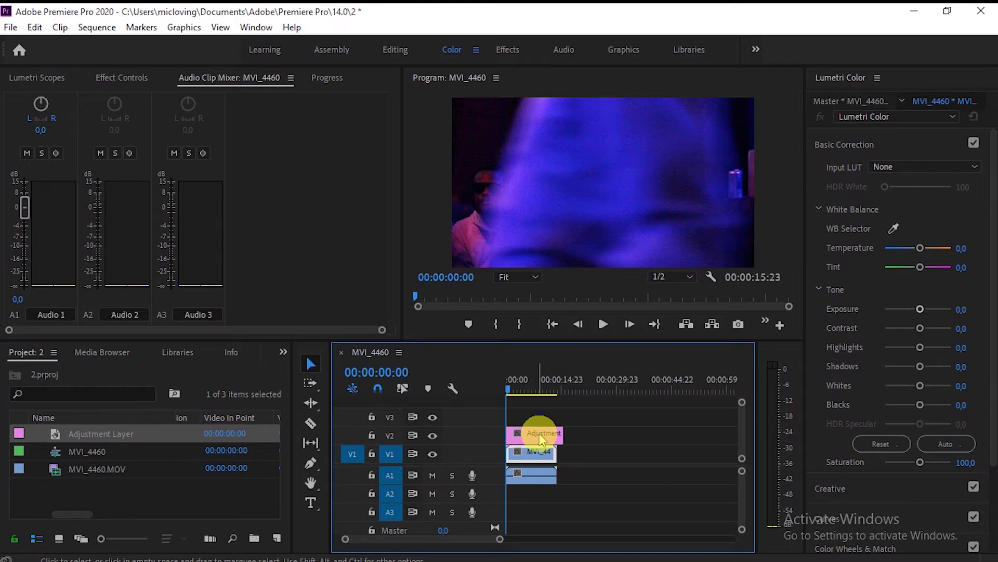
click(531, 438)
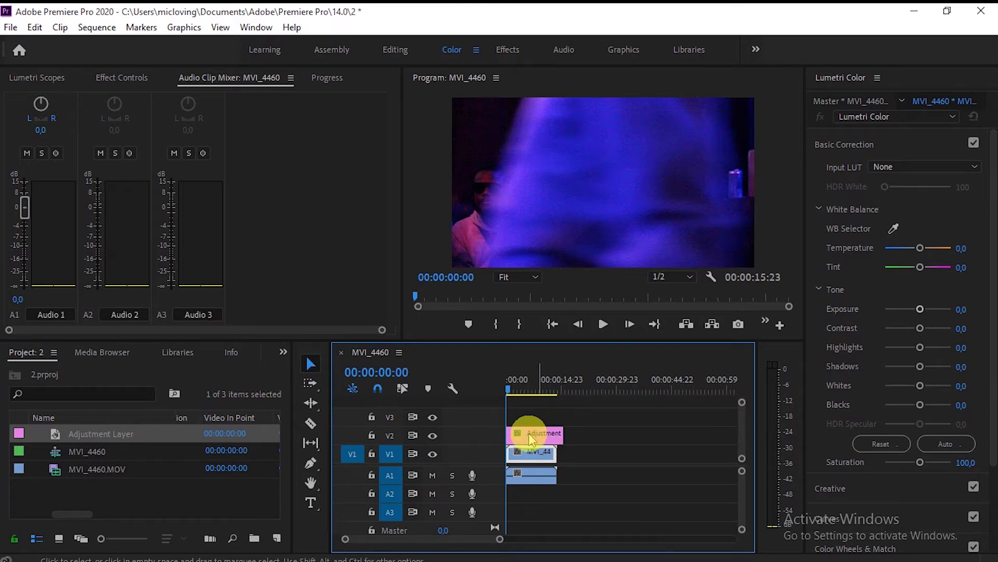
click(523, 390)
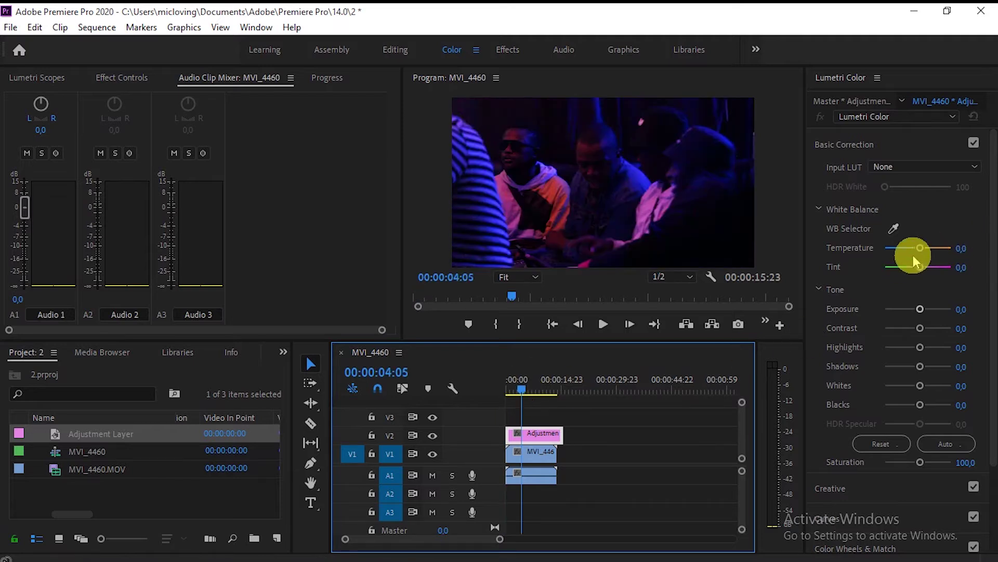
- Set Lumetri Temperature -20.9, Tint 31.9, Highlights 38.5, Shadows -16.5, Whites 40.7, Blacks 27.5
drag(919, 248, 928, 267)
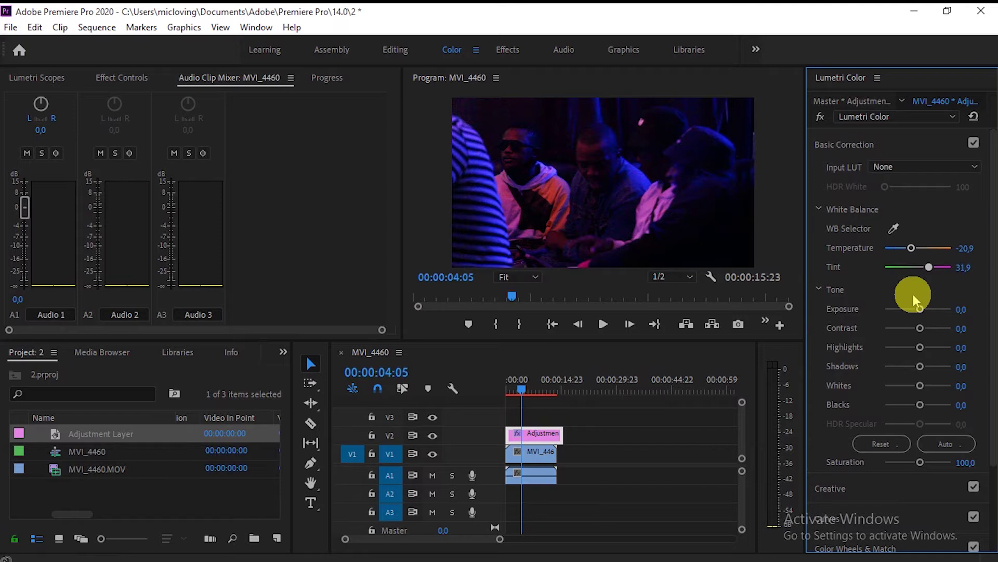
drag(920, 309, 931, 394)
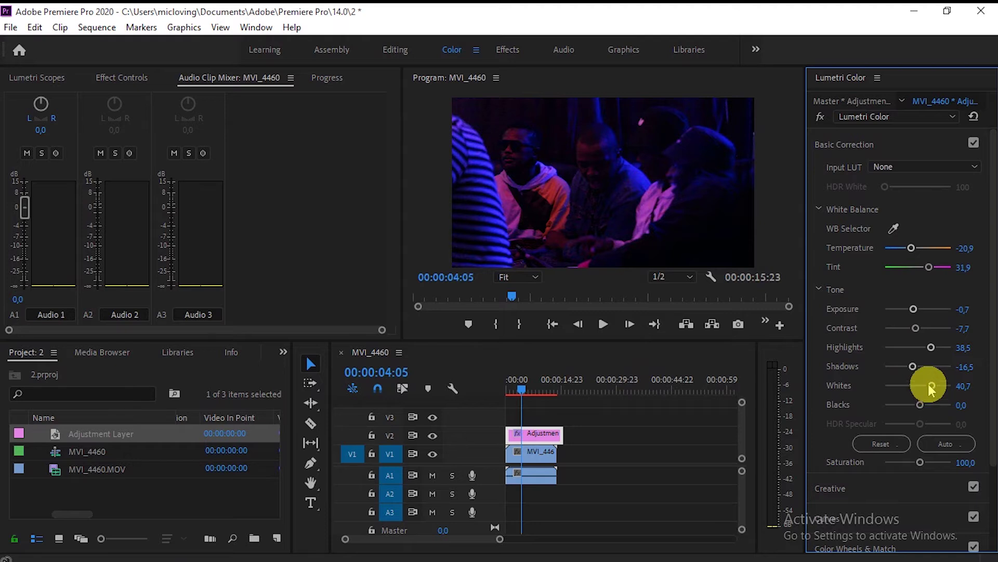
drag(916, 409, 928, 411)
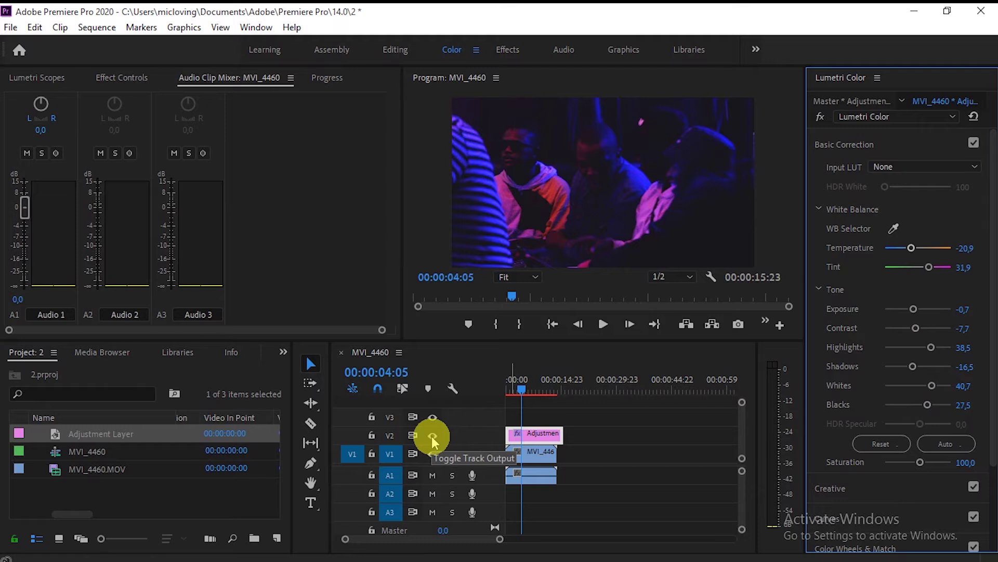
- Toggle V2 and V1 track output on and off to compare graded and ungraded footage
click(433, 437)
click(433, 437)
click(432, 437)
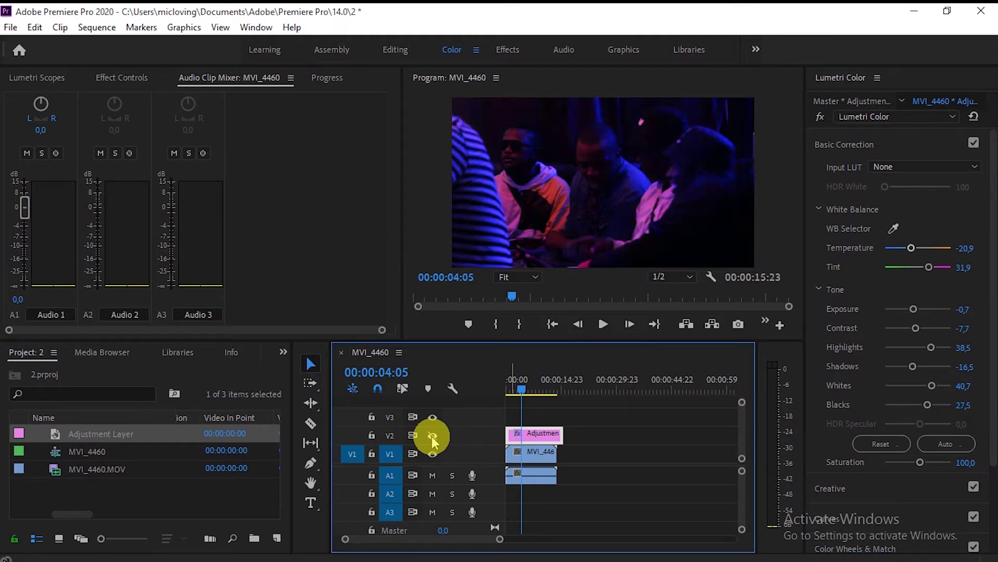
click(432, 437)
click(433, 437)
click(433, 437)
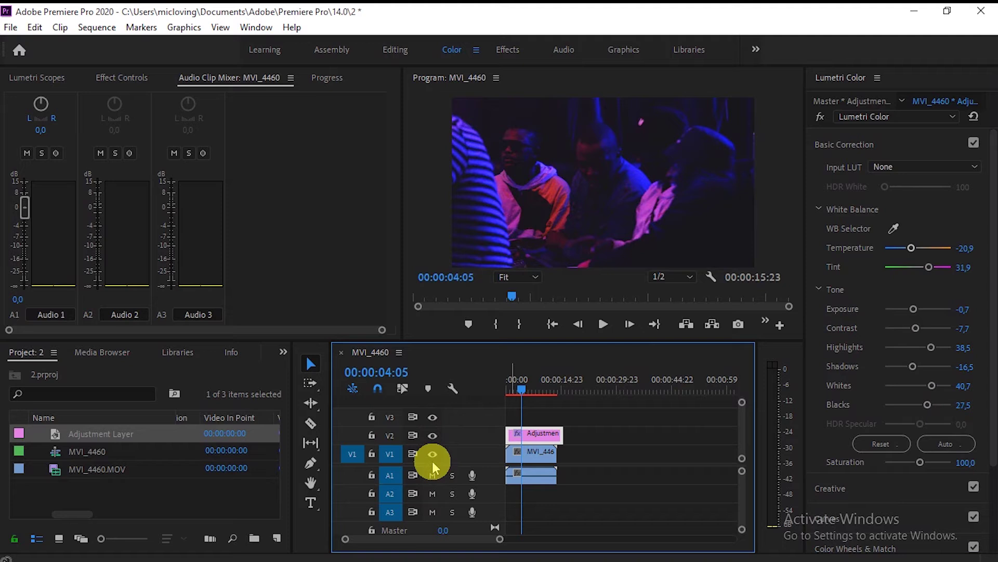
click(433, 455)
click(433, 455)
click(433, 454)
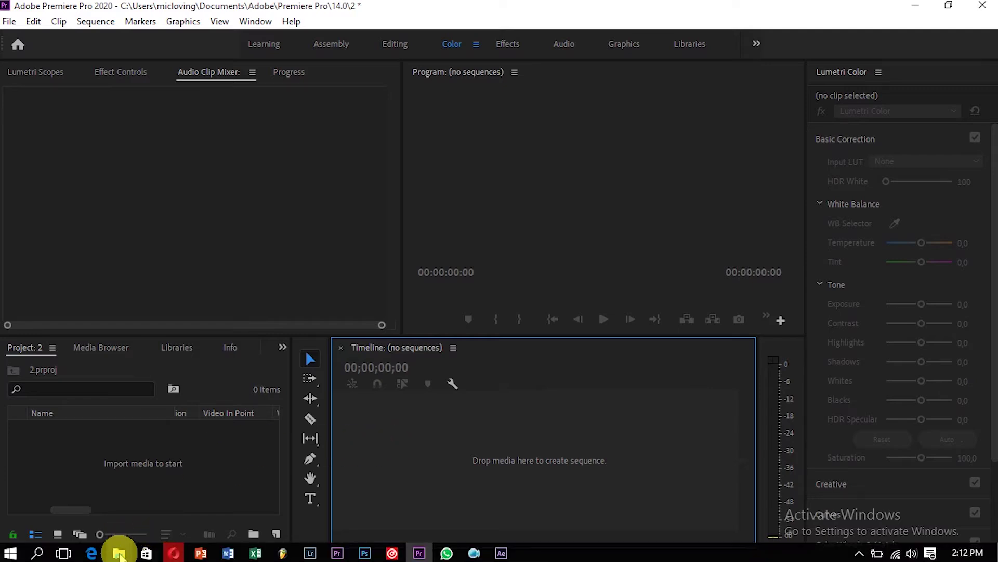
- Drag MVI_4657 from New folder in File Explorer onto Premiere Pro to import it
click(118, 553)
scroll(359, 379, down, 5)
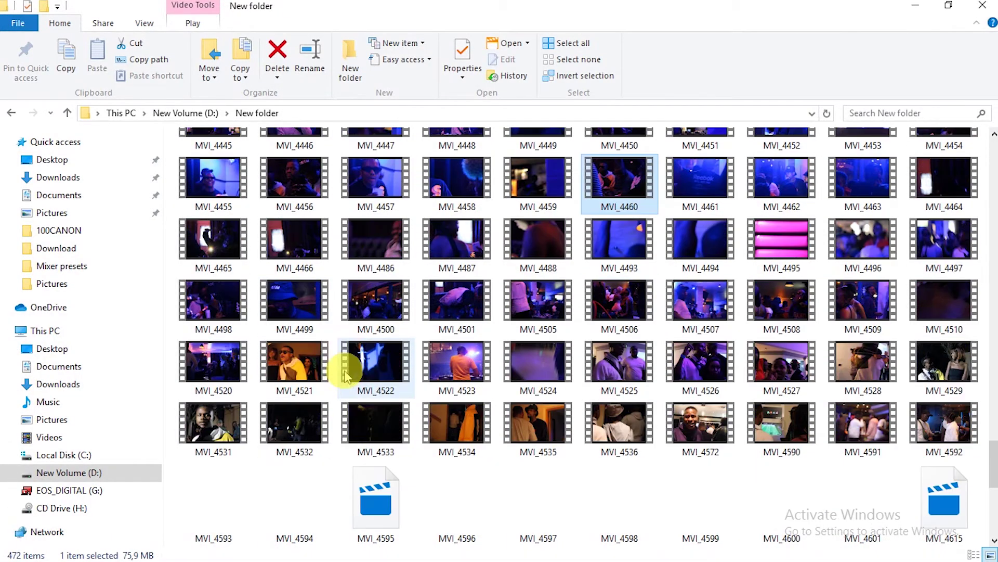
scroll(359, 403, down, 3)
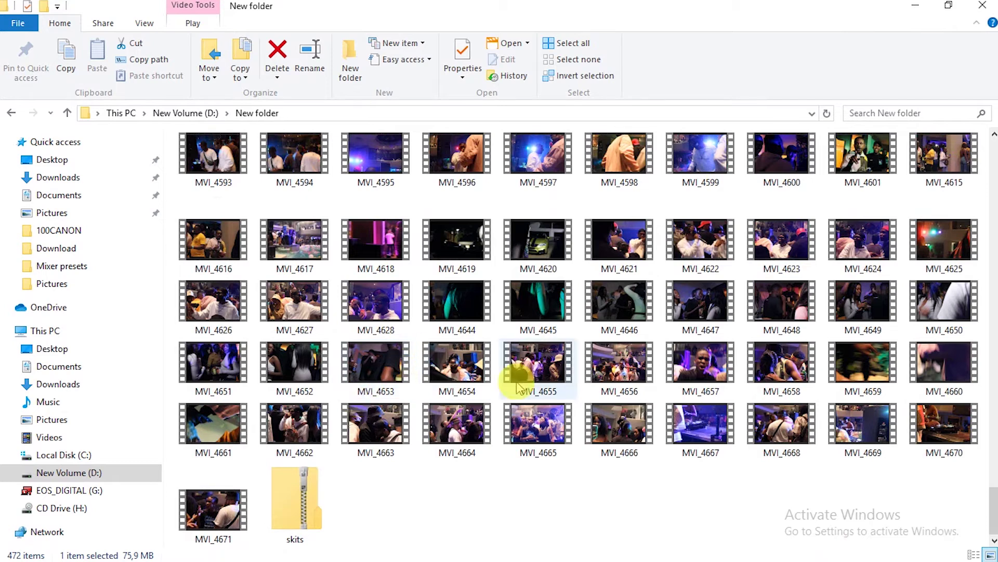
click(697, 382)
drag(258, 555, 513, 464)
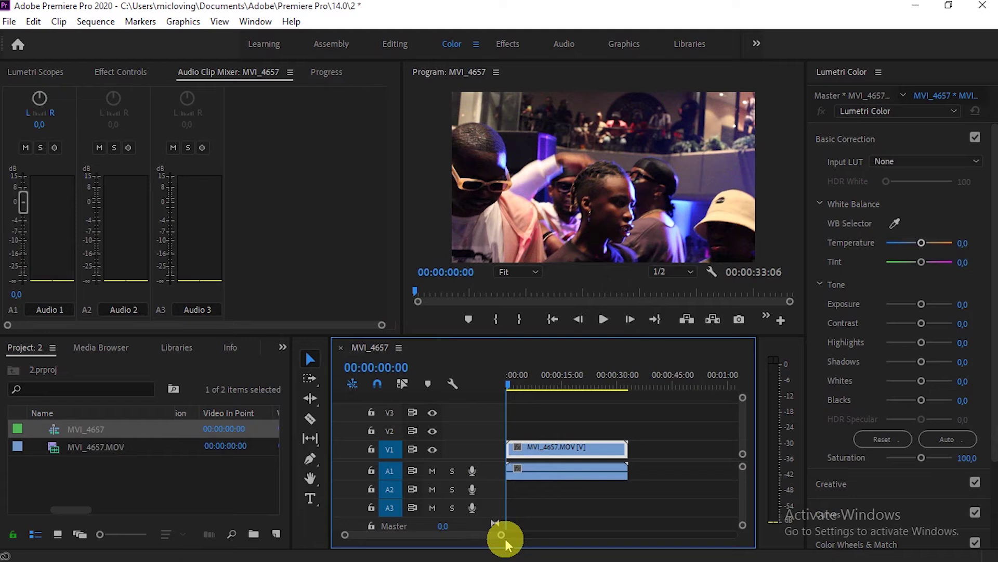
- Preview MVI_4657's opening frames, switch the ruler to audio time units, and zoom in
drag(503, 538, 395, 538)
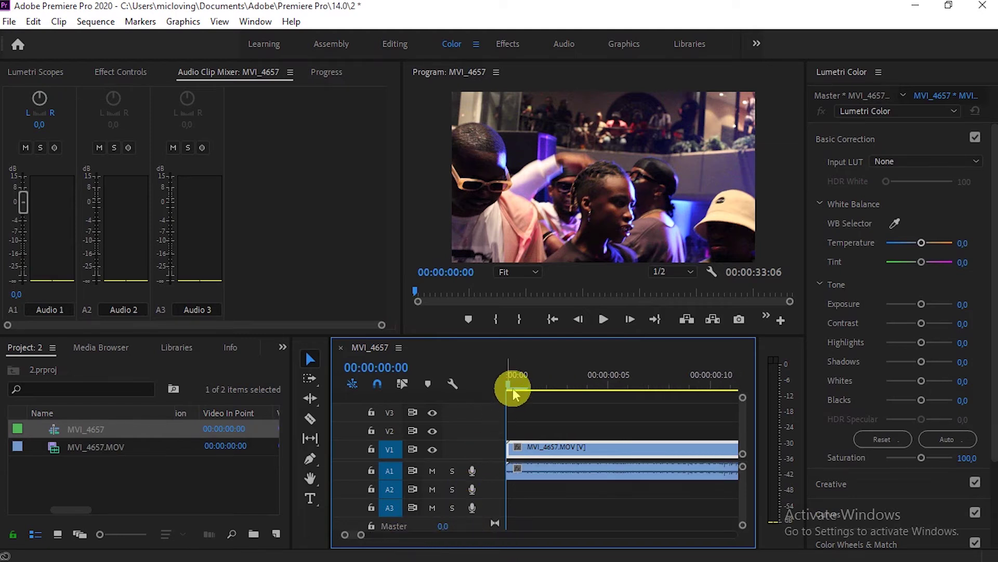
drag(511, 388, 547, 390)
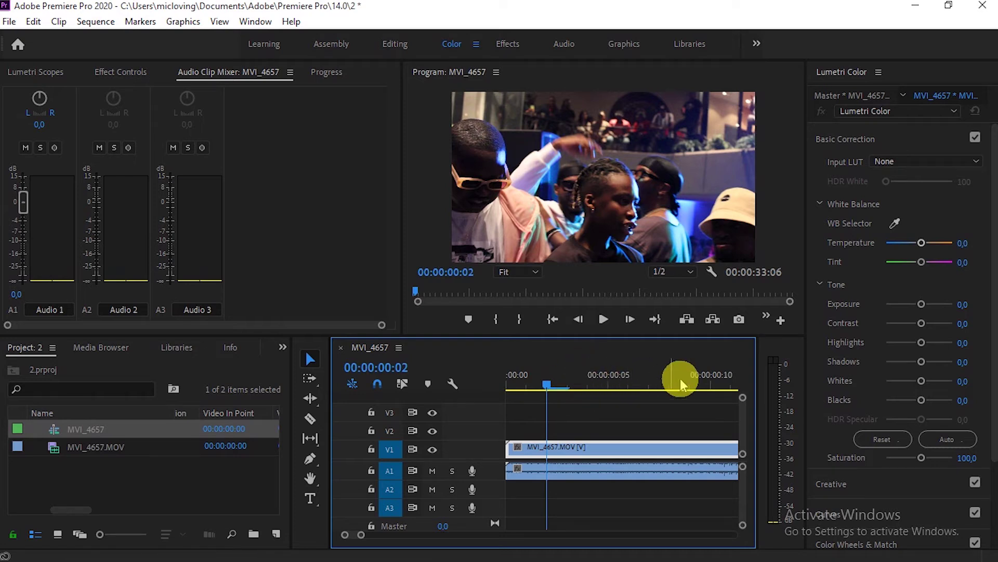
right_click(610, 379)
click(671, 351)
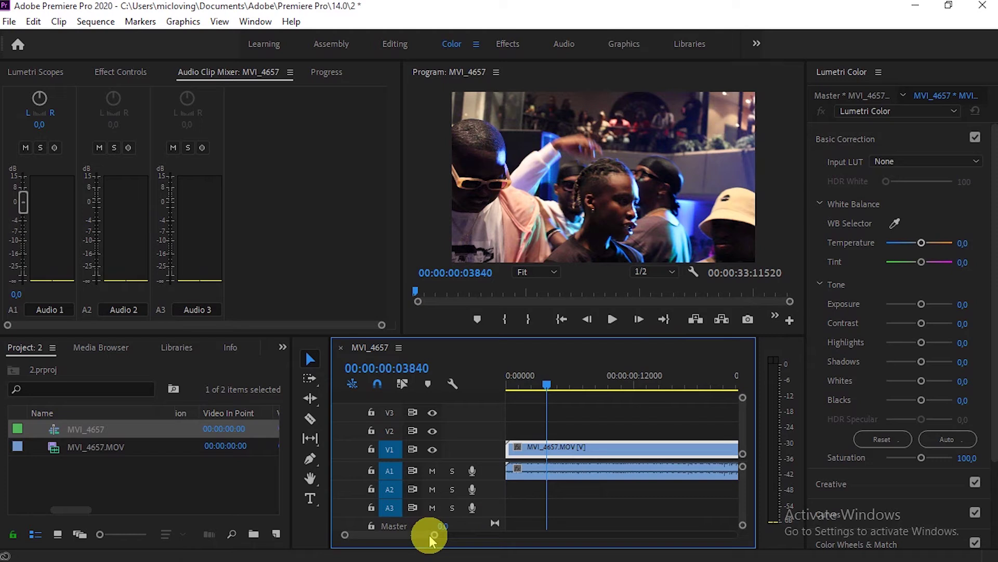
drag(429, 535, 474, 537)
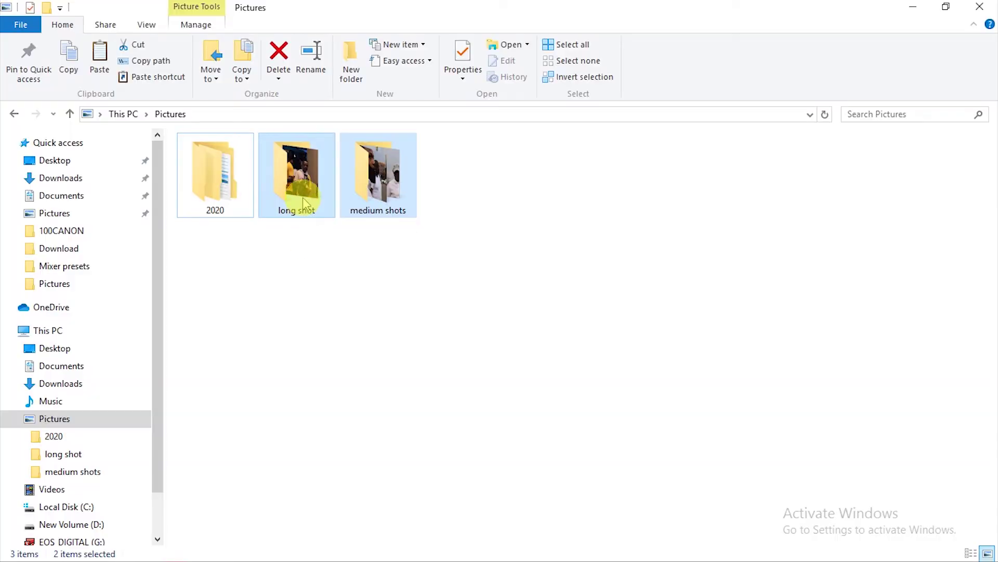
- Import the long shot and medium shots folders as bins into the Project panel
drag(299, 177, 215, 471)
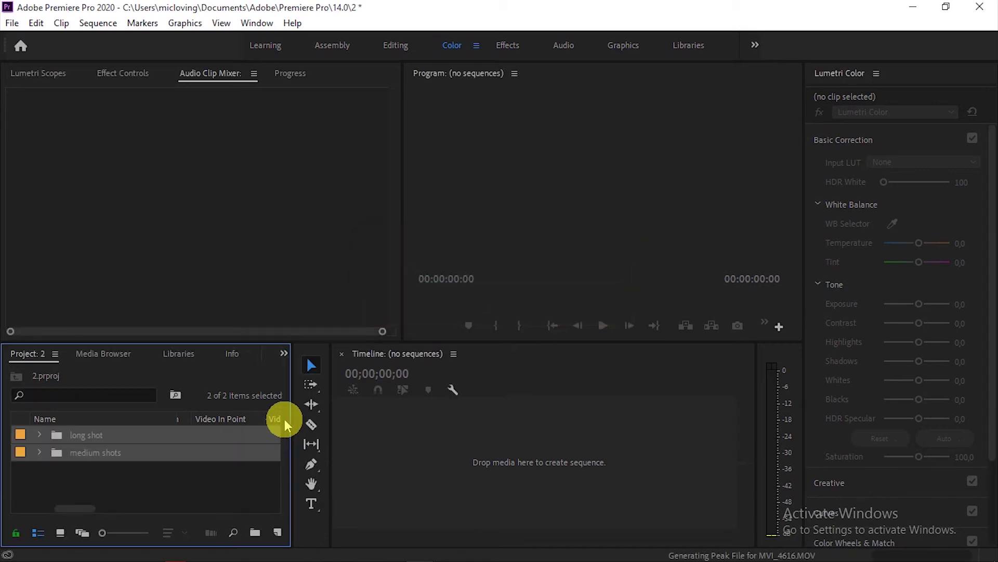
click(189, 476)
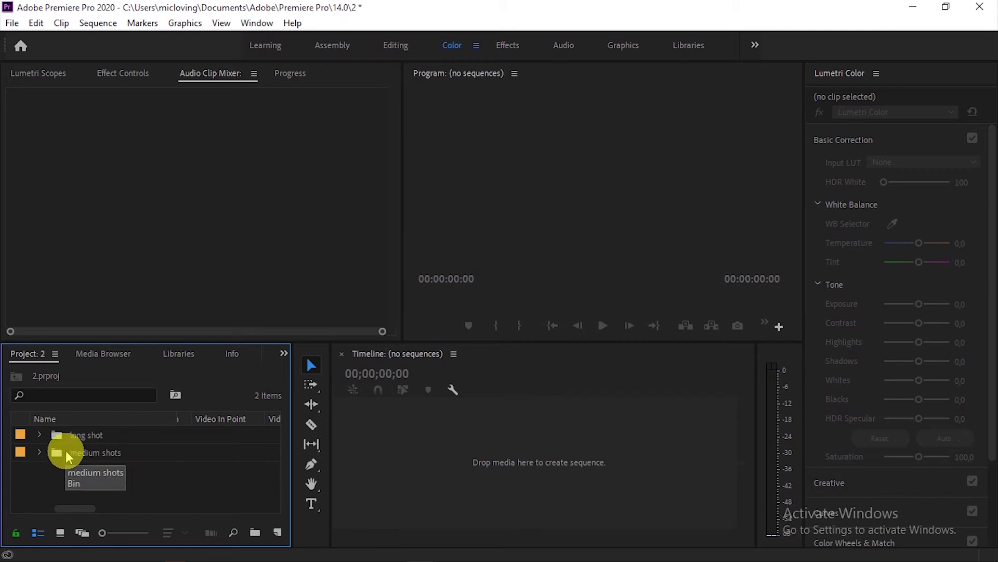
- Label MVI_4616.MOV yellow and drop it on the Timeline to create an MVI_4616 sequence
click(40, 436)
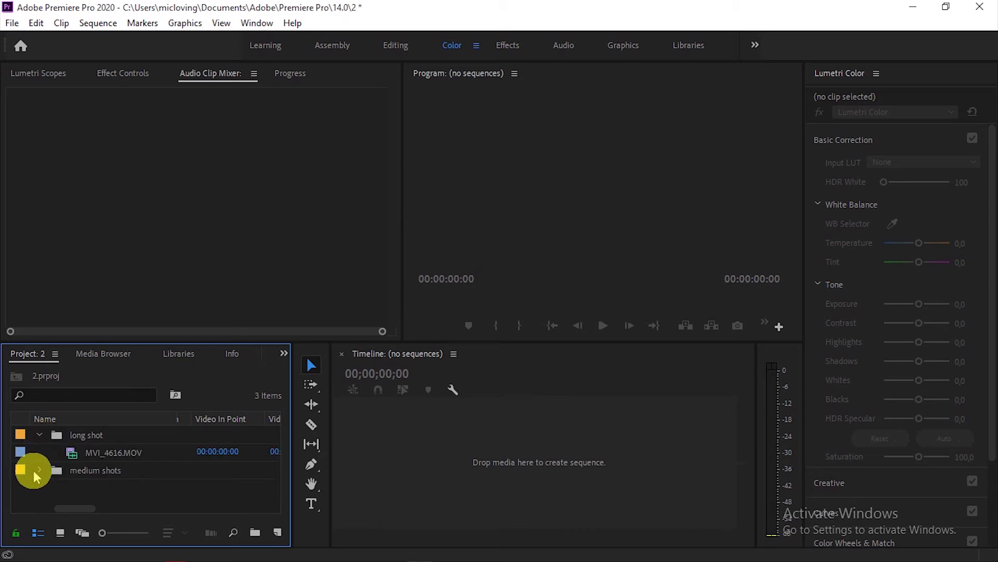
click(37, 471)
click(144, 453)
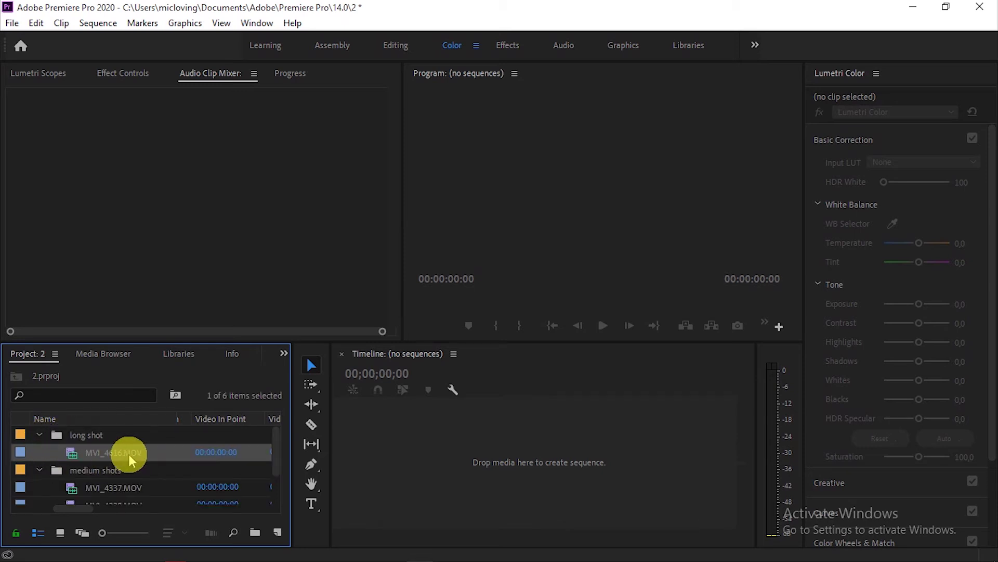
right_click(132, 453)
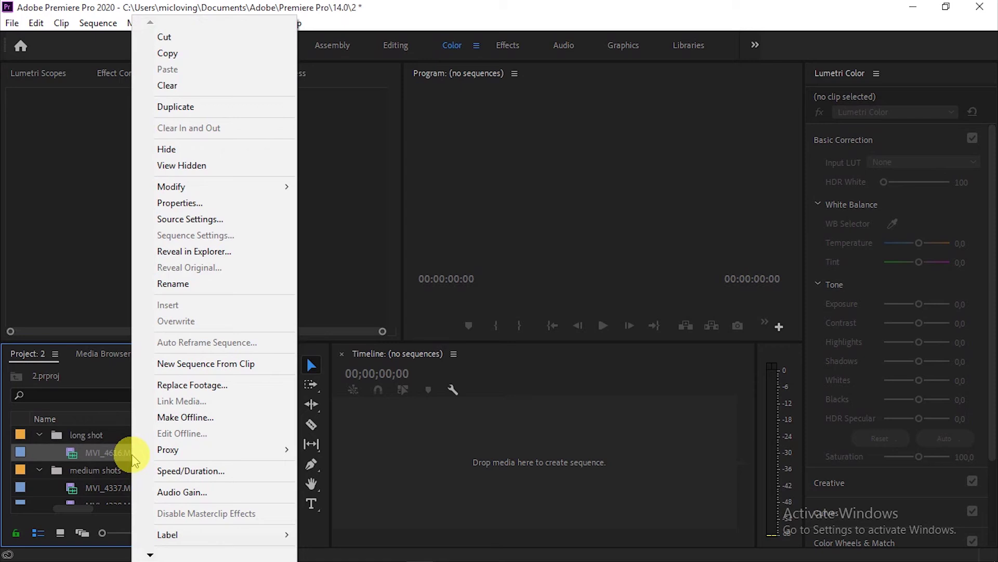
mouse_move(196, 533)
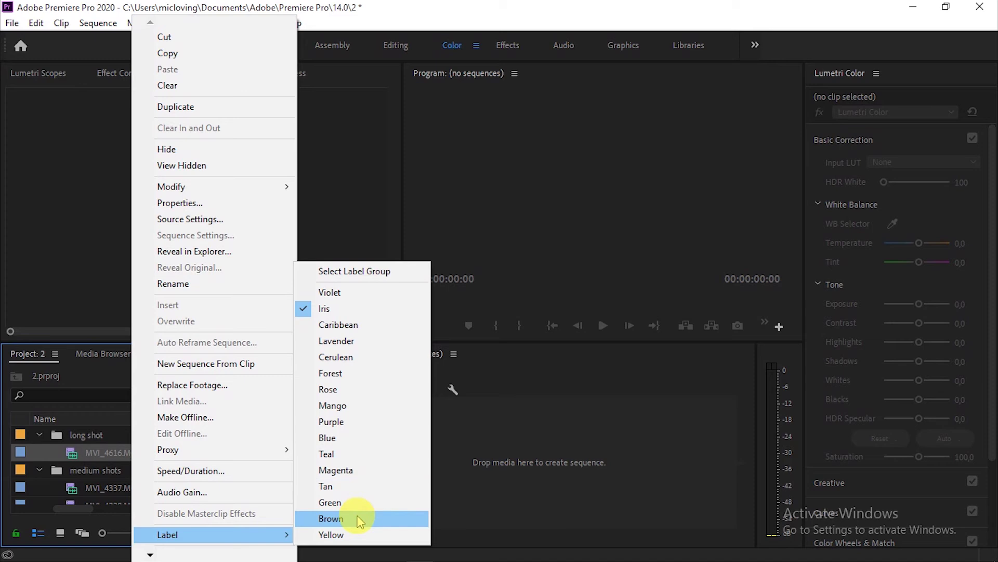
click(355, 533)
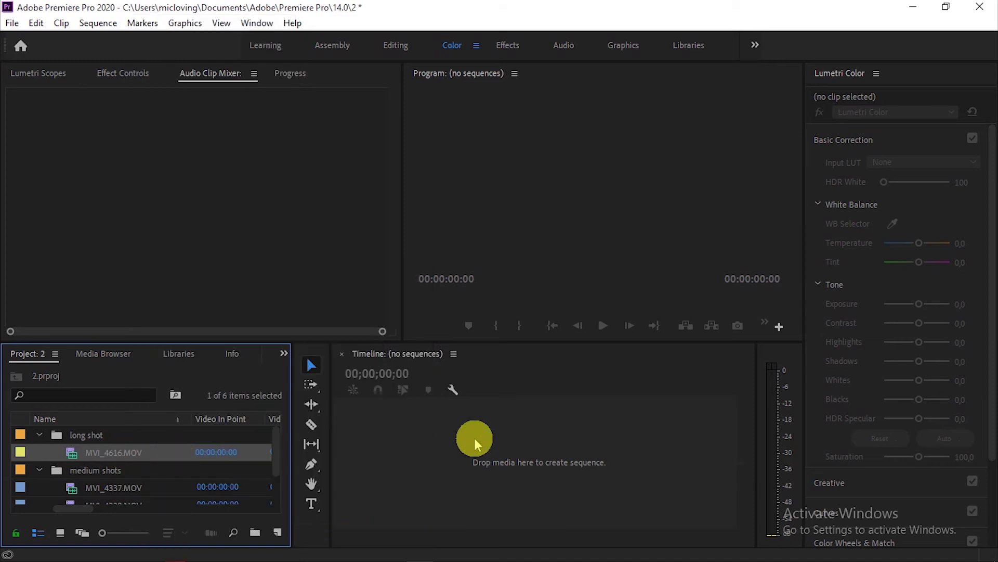
drag(475, 437, 475, 438)
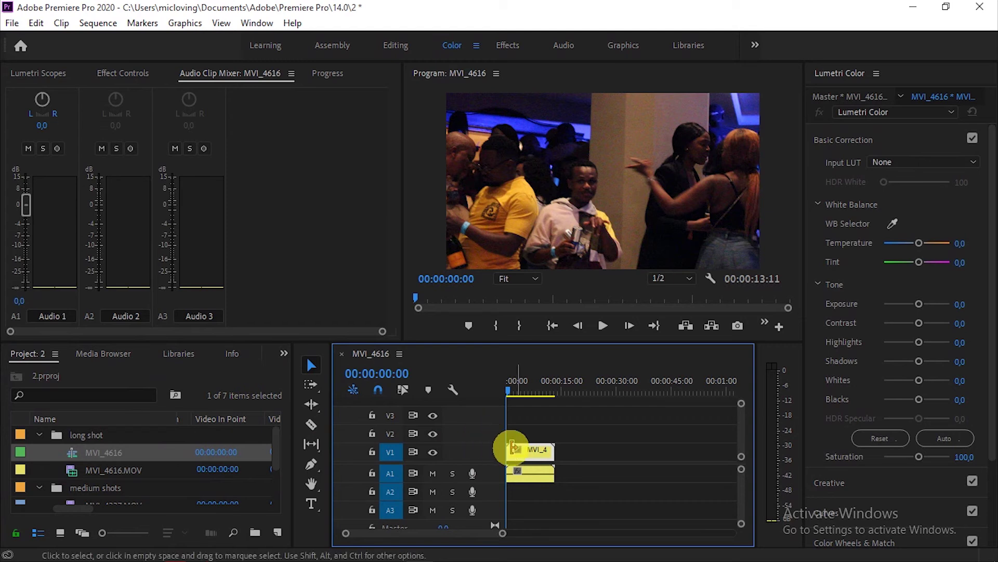
- Collapse the long shot bin and label MVI_4337.MOV green
click(39, 435)
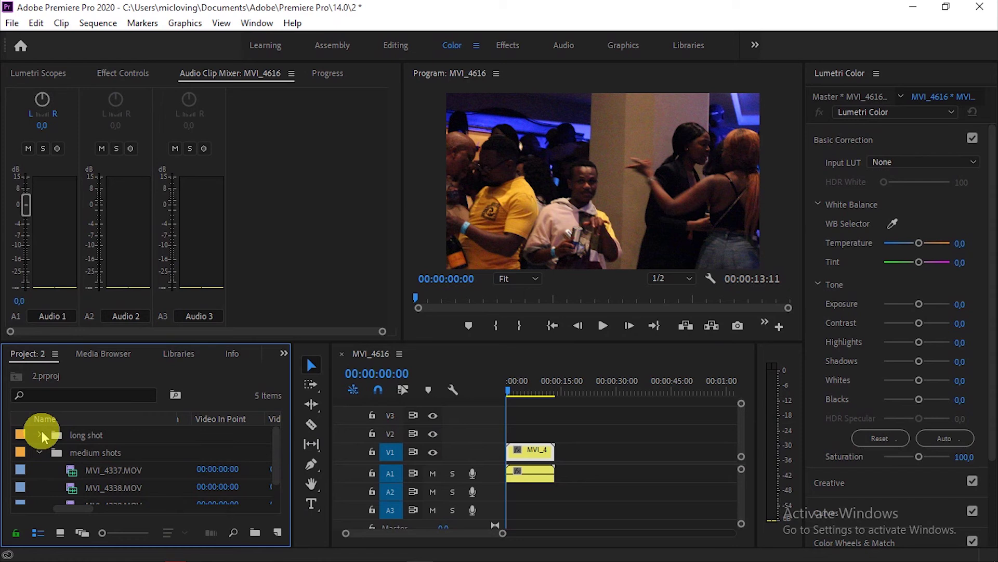
right_click(115, 474)
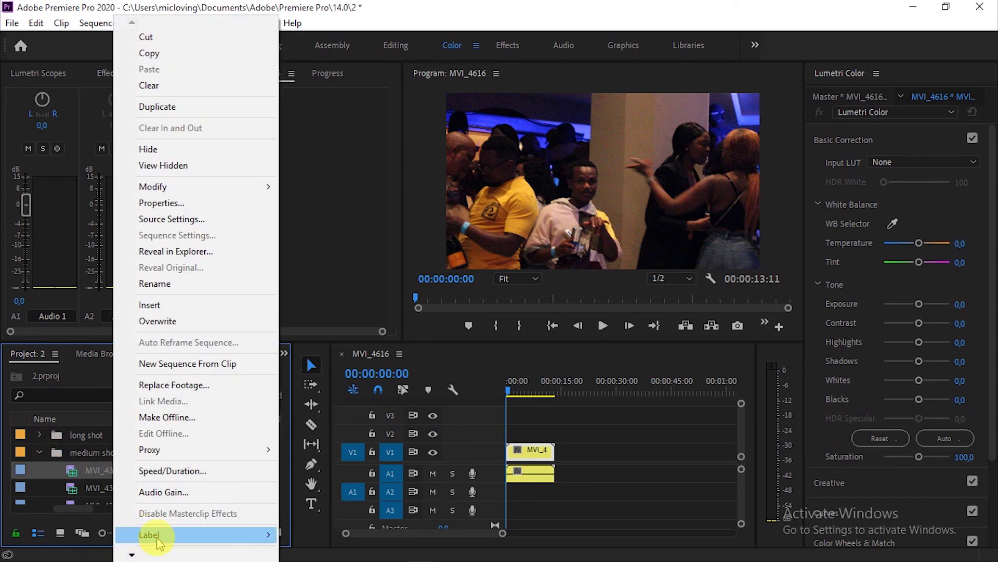
mouse_move(140, 536)
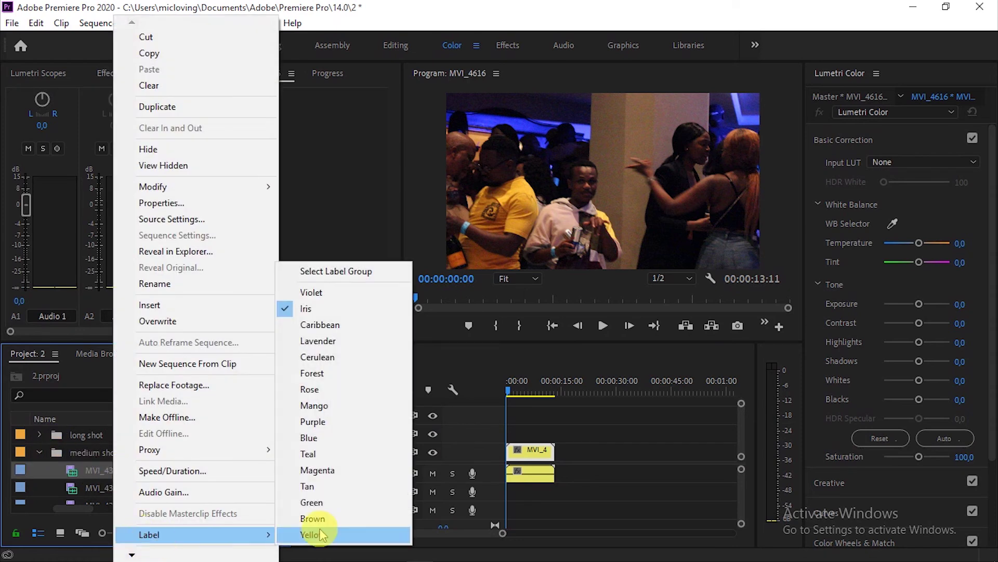
click(327, 503)
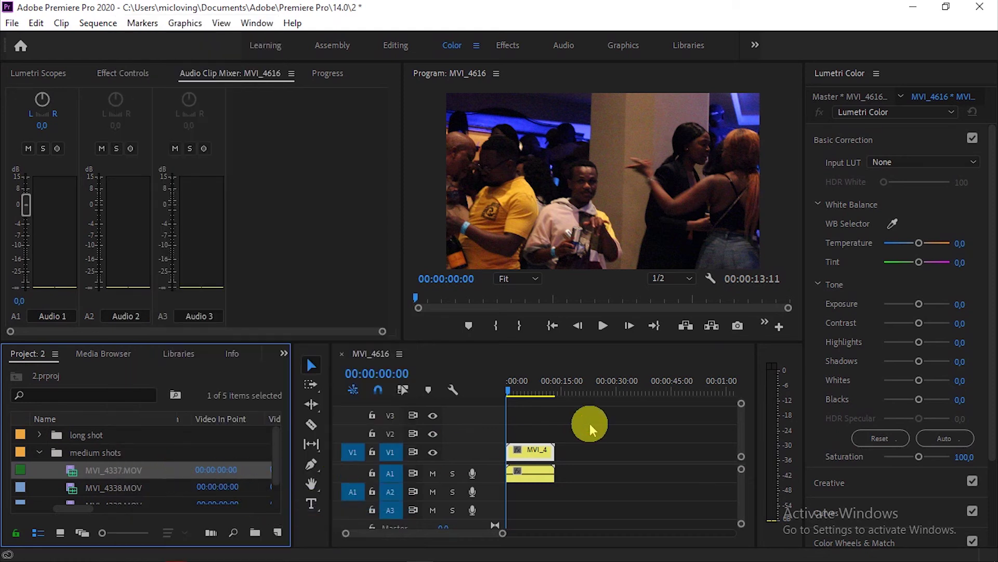
scroll(211, 444, right, 3)
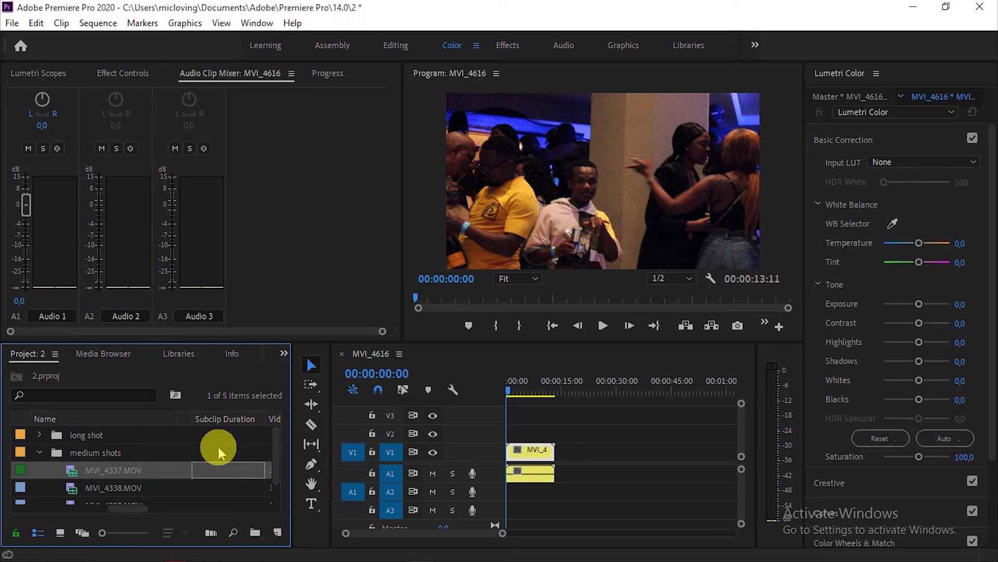
- Stack MVI_4338 on V2 above MVI_4339, shift MVI_4339's audio to a 1:04 offset, and select both clips
drag(186, 470, 557, 430)
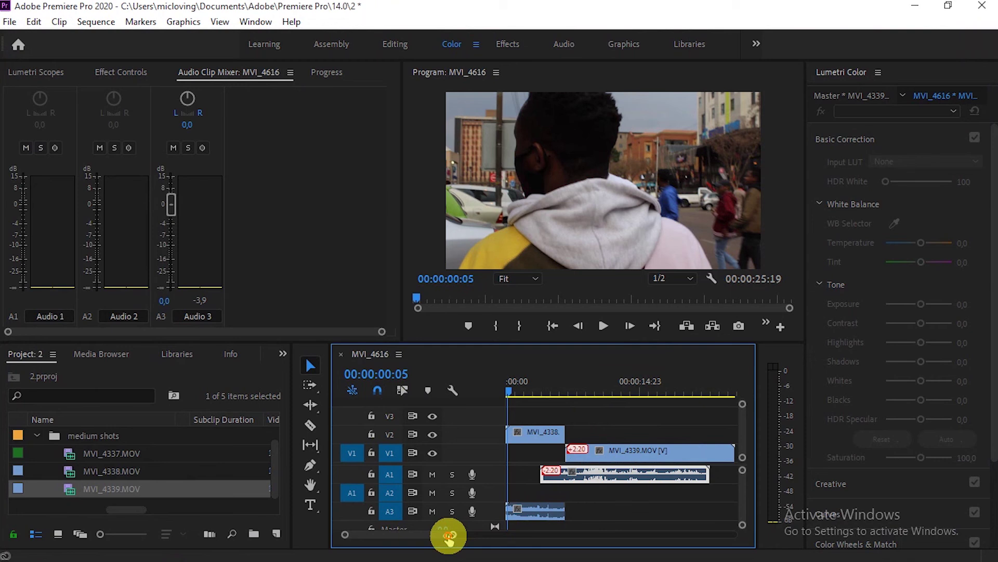
drag(451, 535, 472, 542)
mouse_move(603, 475)
mouse_down()
mouse_move(631, 476)
mouse_move(607, 479)
mouse_up()
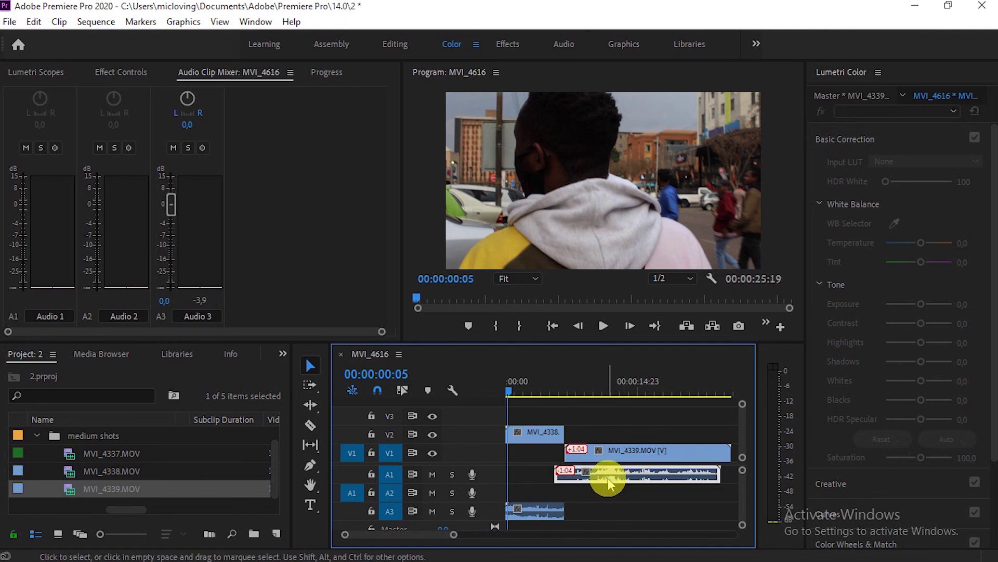
drag(685, 401, 487, 533)
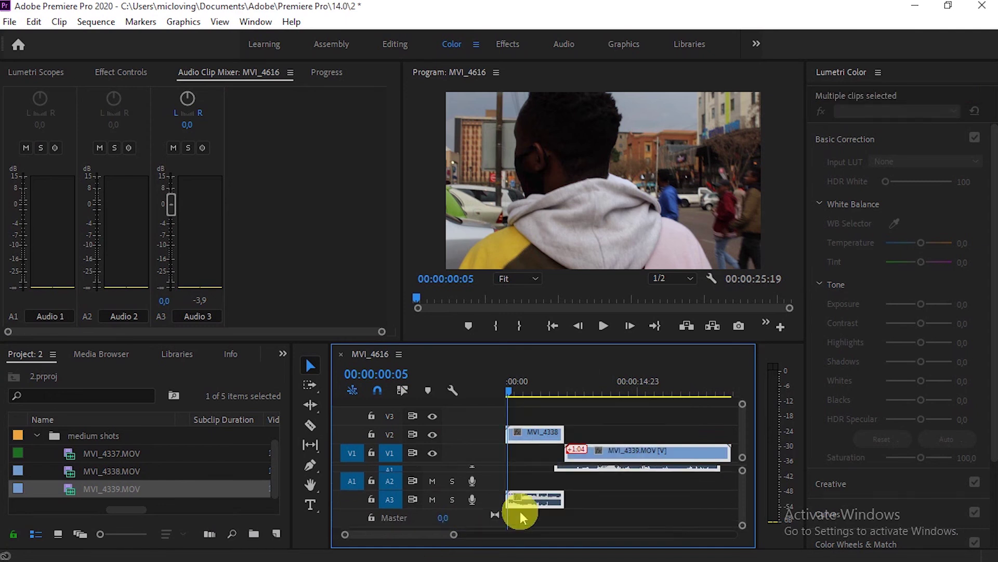
- Synchronize the selected MVI_4338 and MVI_4339 clips by Audio and dismiss the 'Audio synchronize failure' alert
right_click(629, 453)
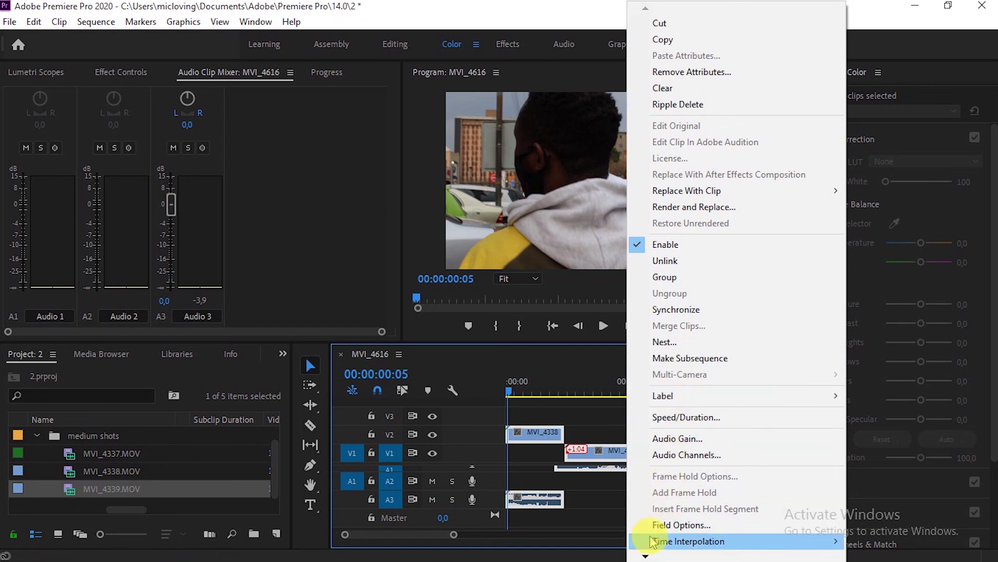
mouse_move(646, 554)
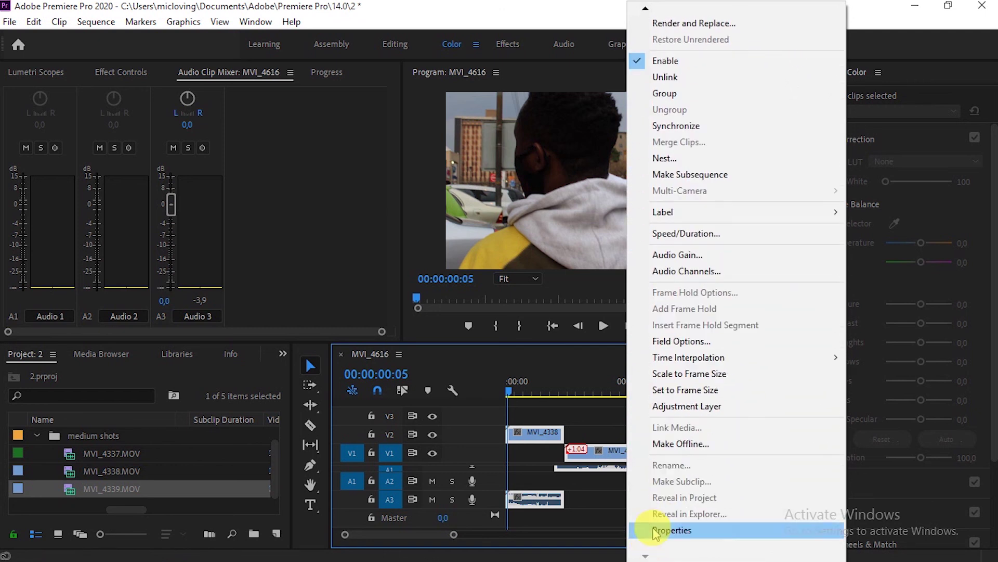
click(685, 126)
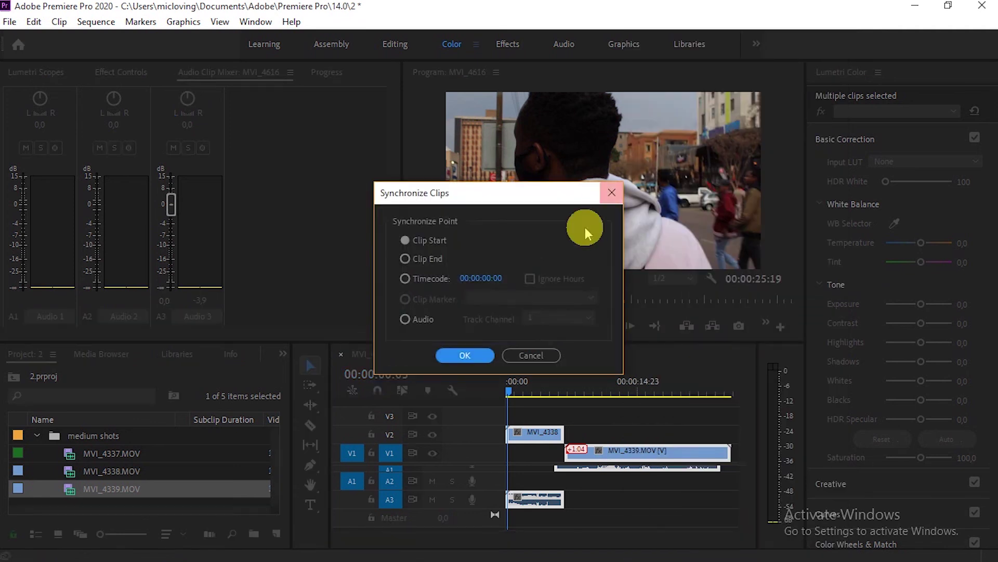
click(416, 319)
click(473, 355)
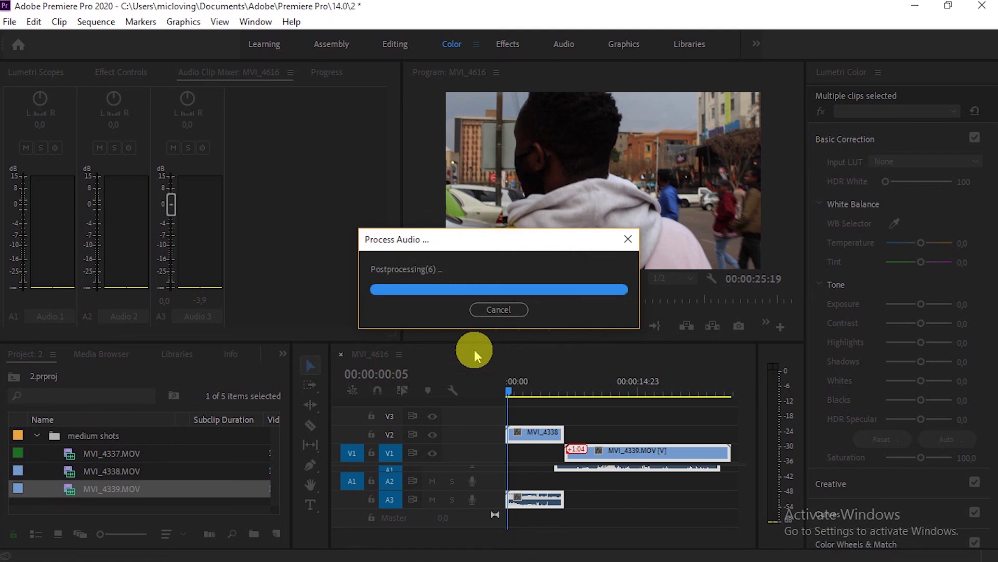
click(652, 307)
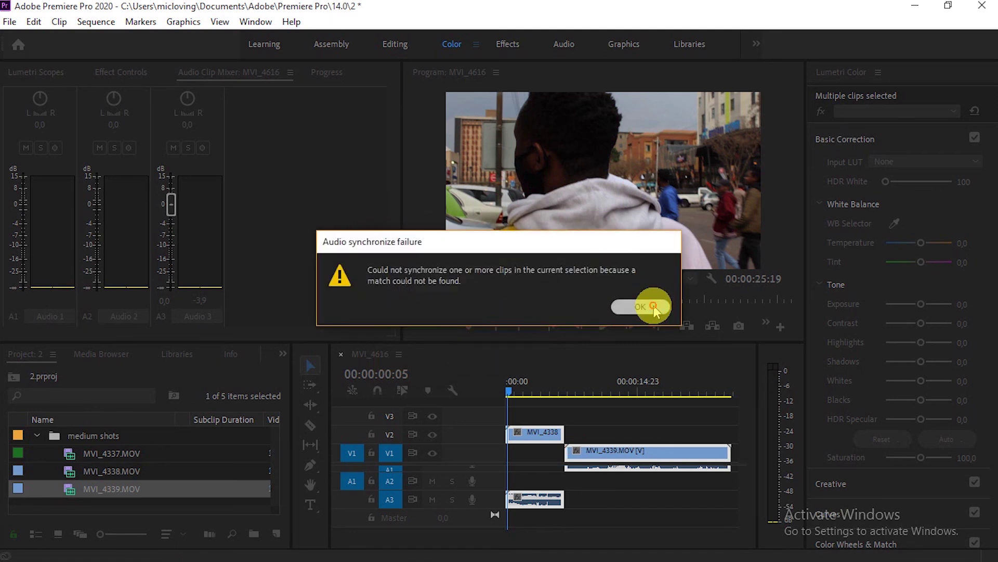